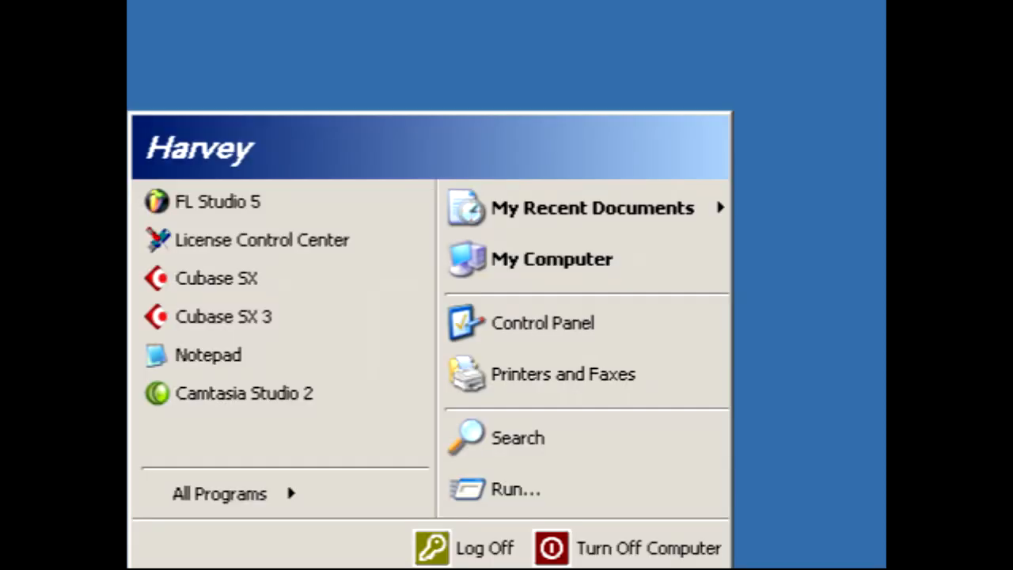
Run FL Studio's Install plugin version utility and install the VSTi plugin into C:\Program Files\Steinberg\VstPlugins.
mouse_move(239, 498)
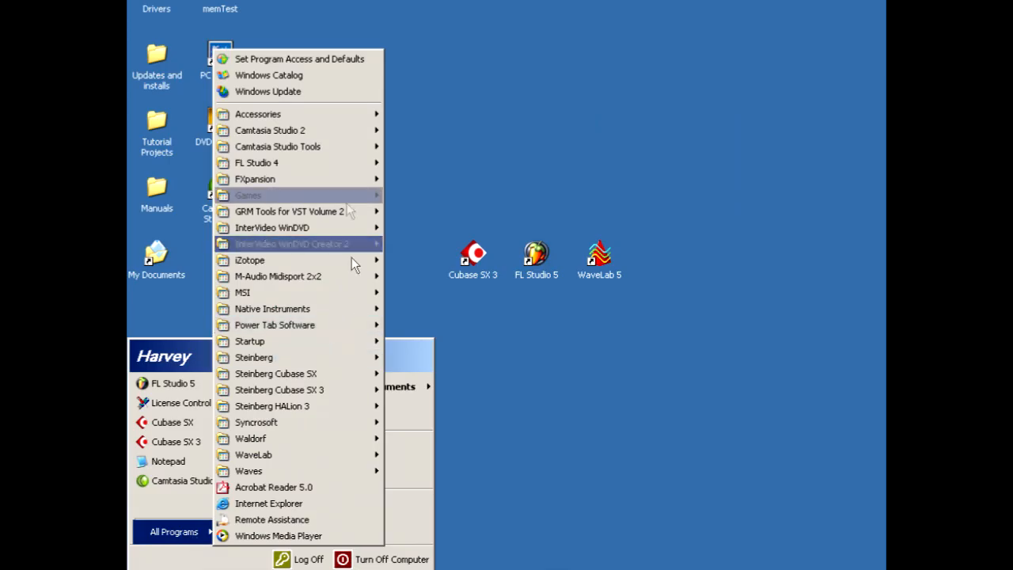
mouse_move(350, 164)
mouse_move(407, 166)
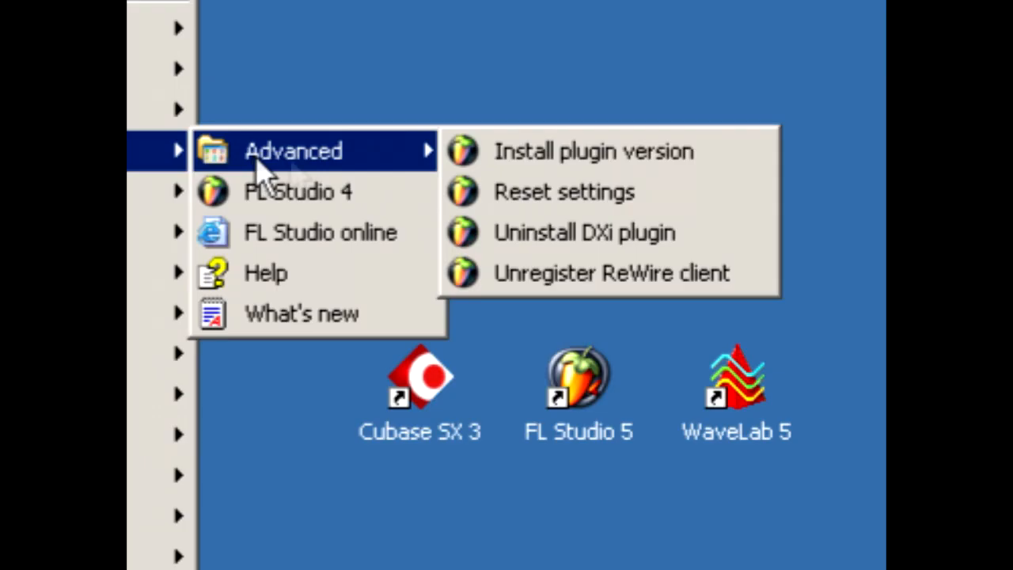
click(532, 153)
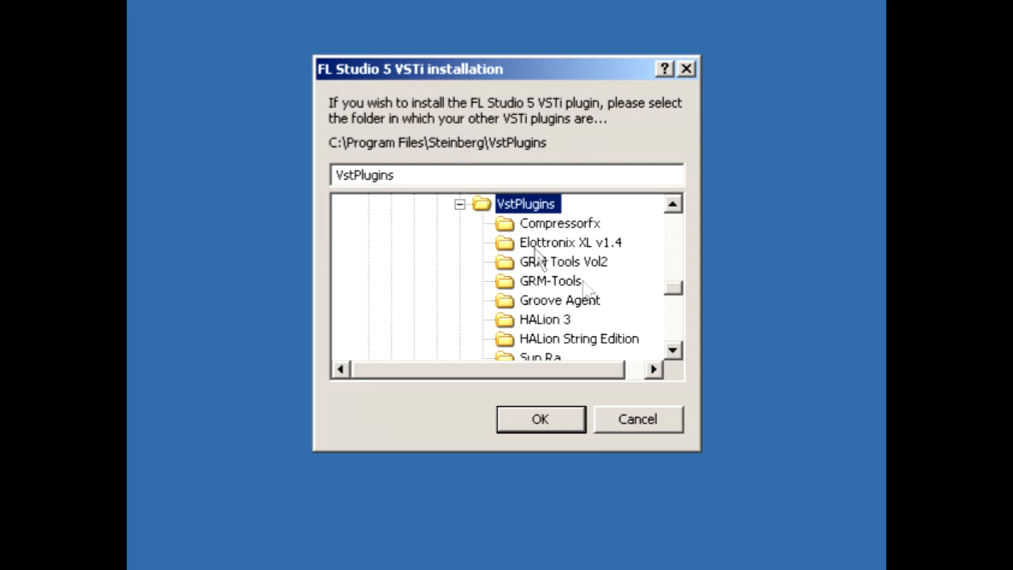
mouse_move(677, 291)
mouse_down()
mouse_move(684, 274)
mouse_move(686, 286)
mouse_up()
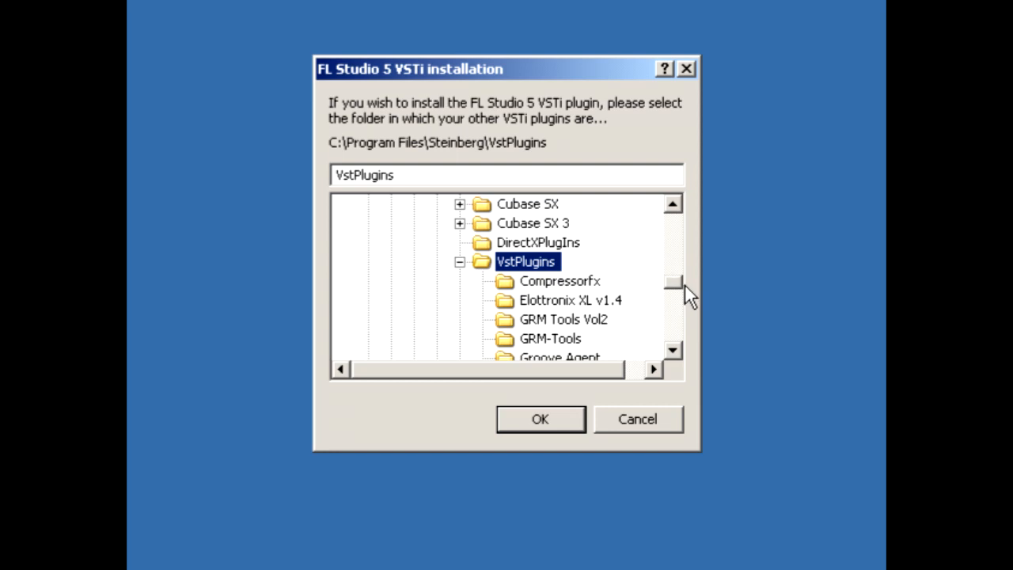
click(548, 424)
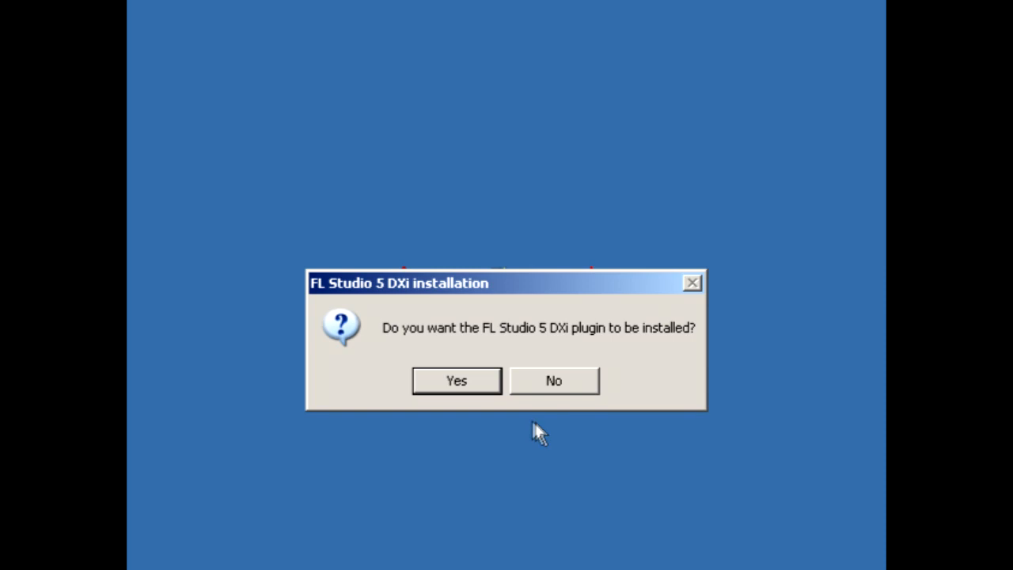
Accept installing the FL Studio 5 DXi plugin and registering FL Studio 5 as a ReWire client, and finish the installation.
click(460, 382)
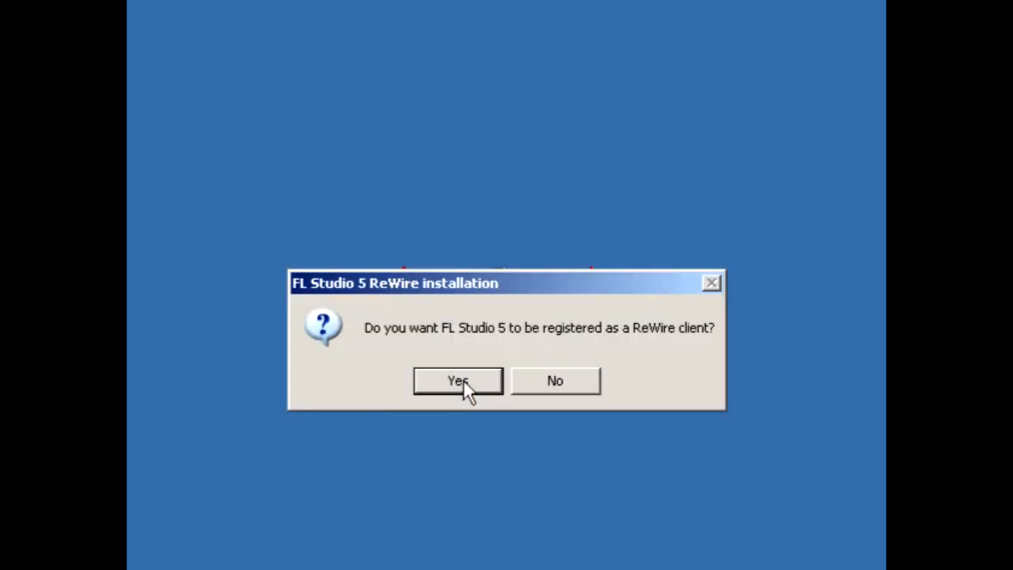
click(468, 379)
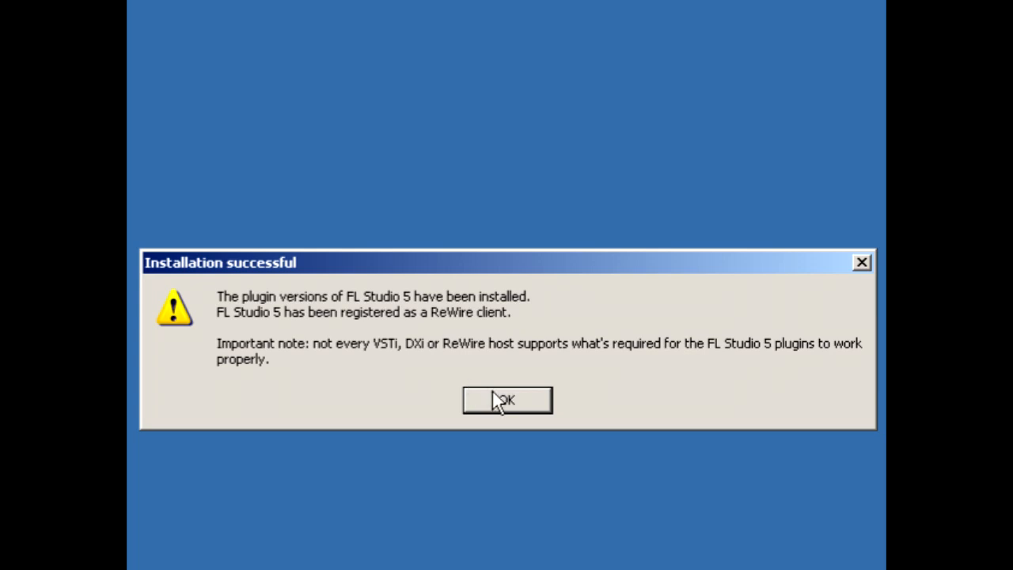
click(492, 393)
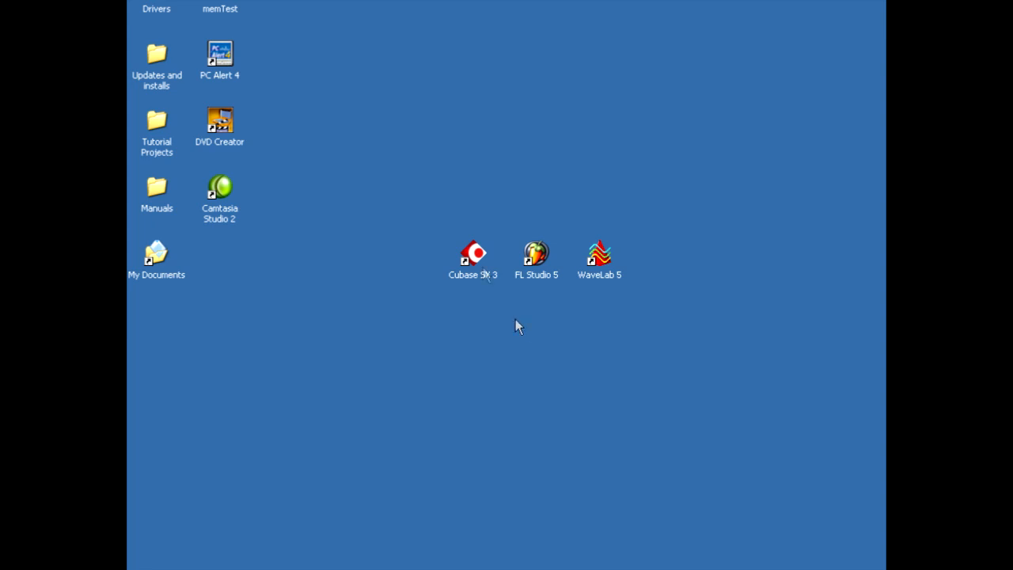
Switch to Cubase SX 3 and open the full FL Studio interface from the project's FL Studio VSTi instrument.
double_click(479, 264)
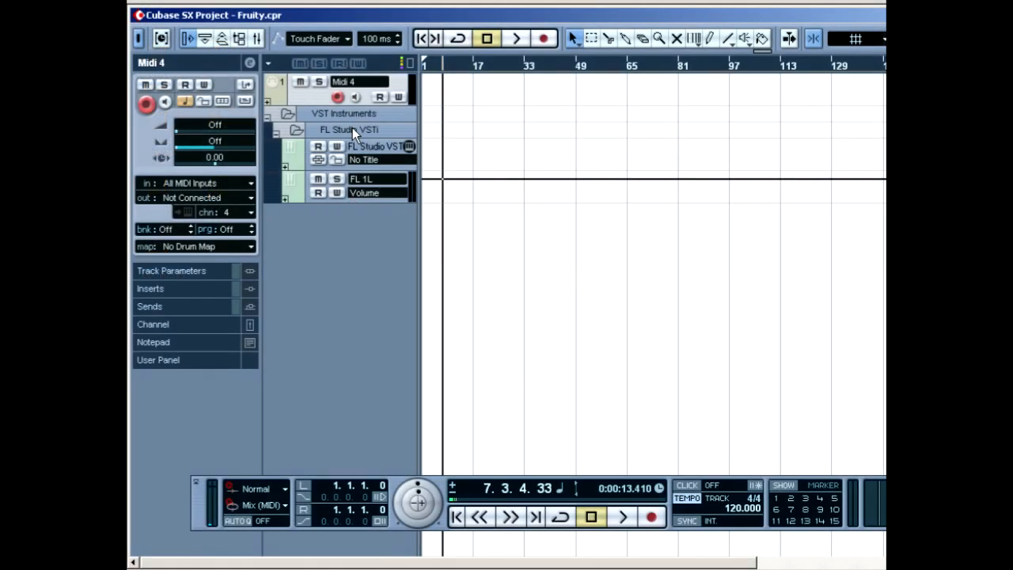
click(352, 129)
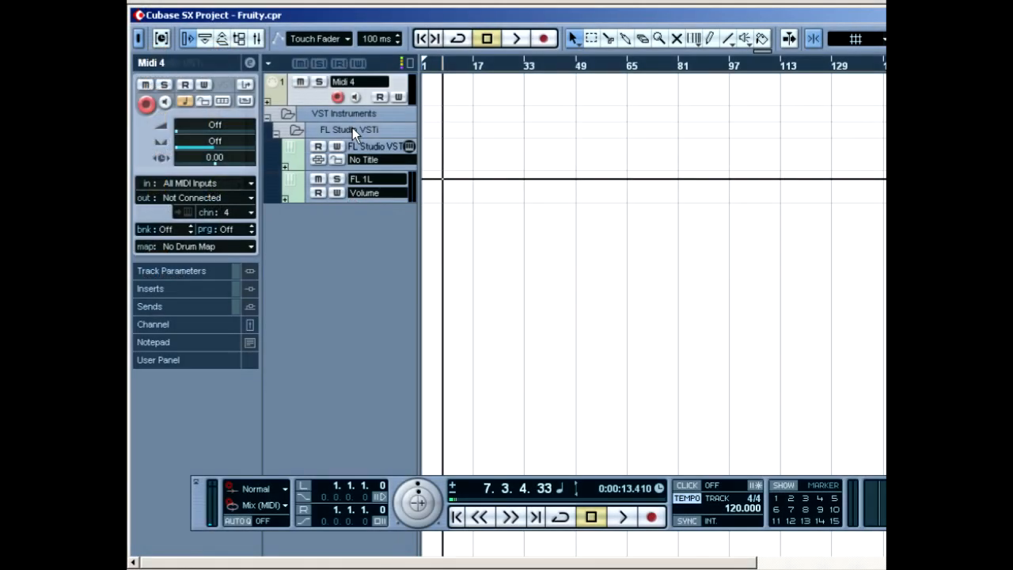
click(411, 148)
click(409, 147)
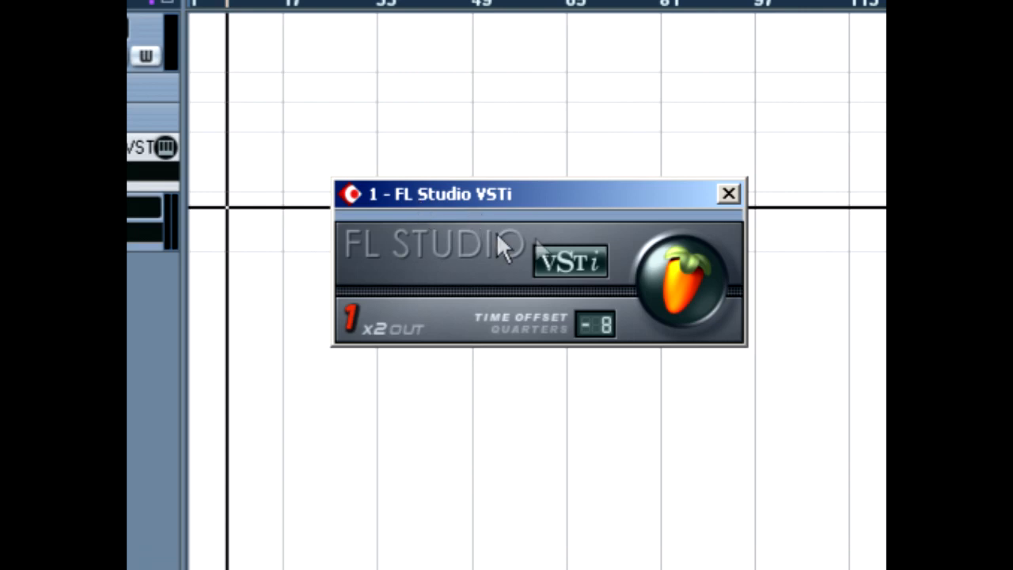
click(710, 292)
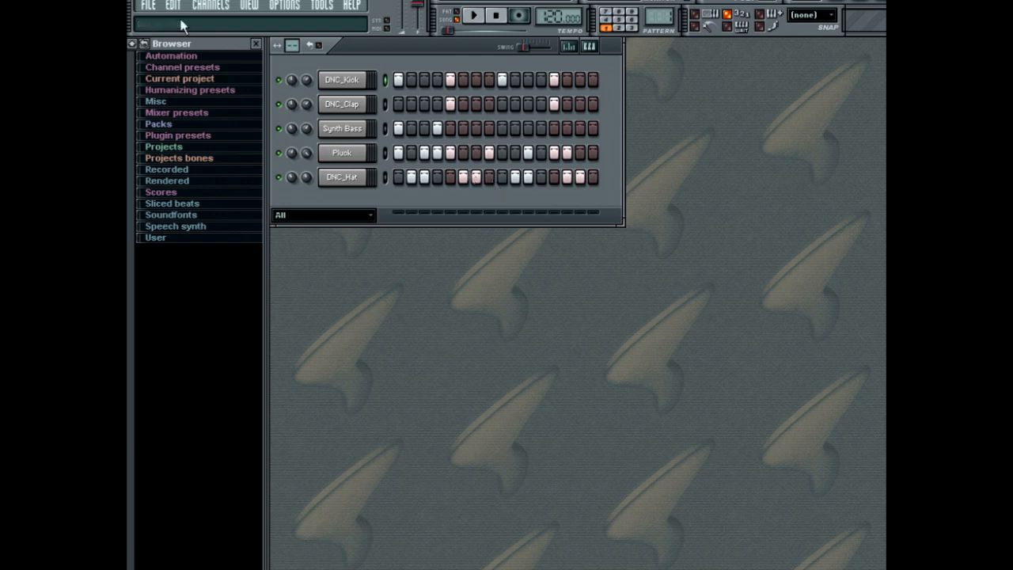
Load the recent project GettingStarted1.flp in FL Studio and play it back briefly from the Cubase transport.
click(156, 6)
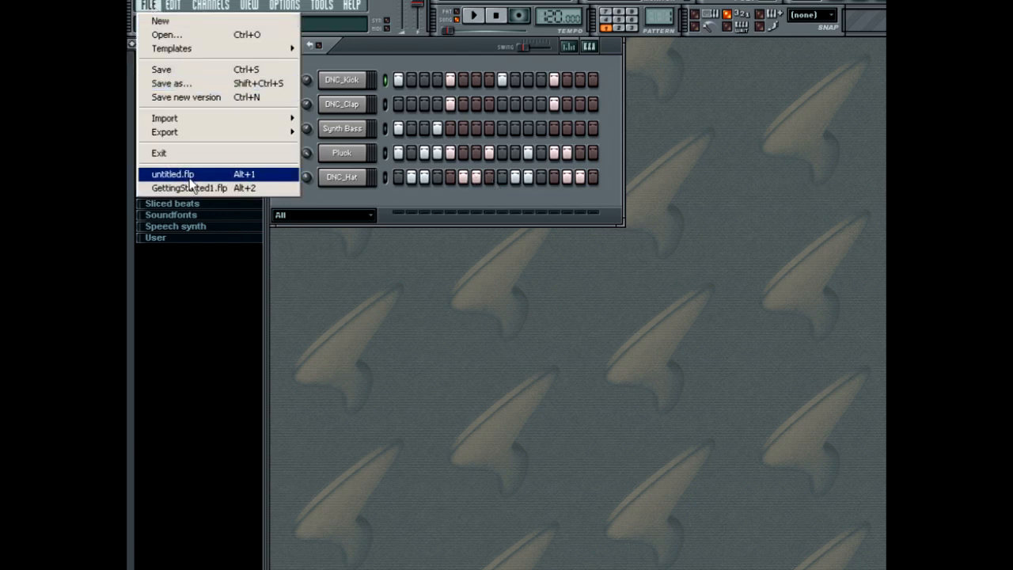
click(195, 188)
click(538, 319)
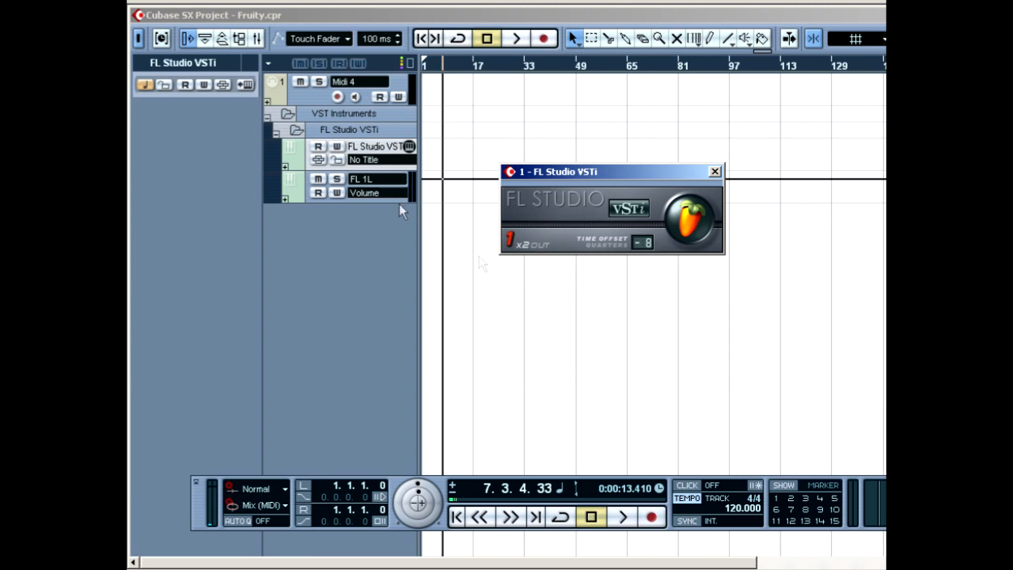
click(625, 520)
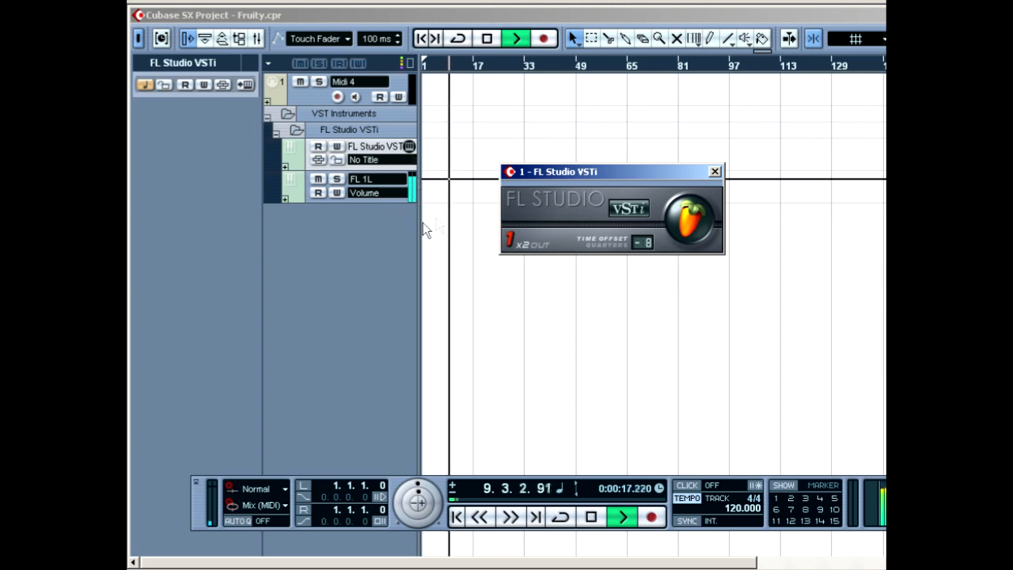
click(591, 517)
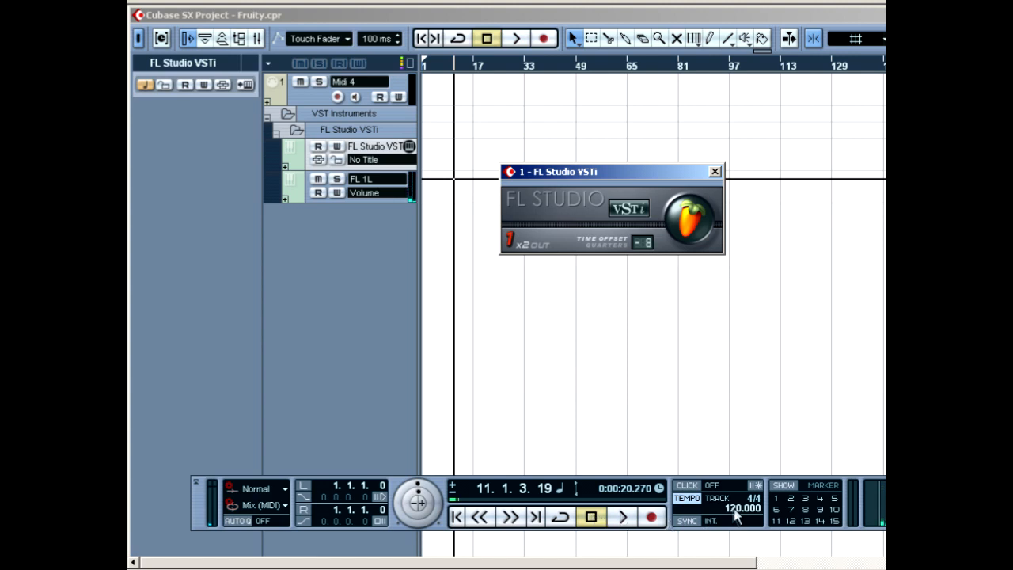
Switch the Cubase tempo to fixed, set it to 142, and play a short passage at that tempo.
double_click(733, 509)
key(Left)
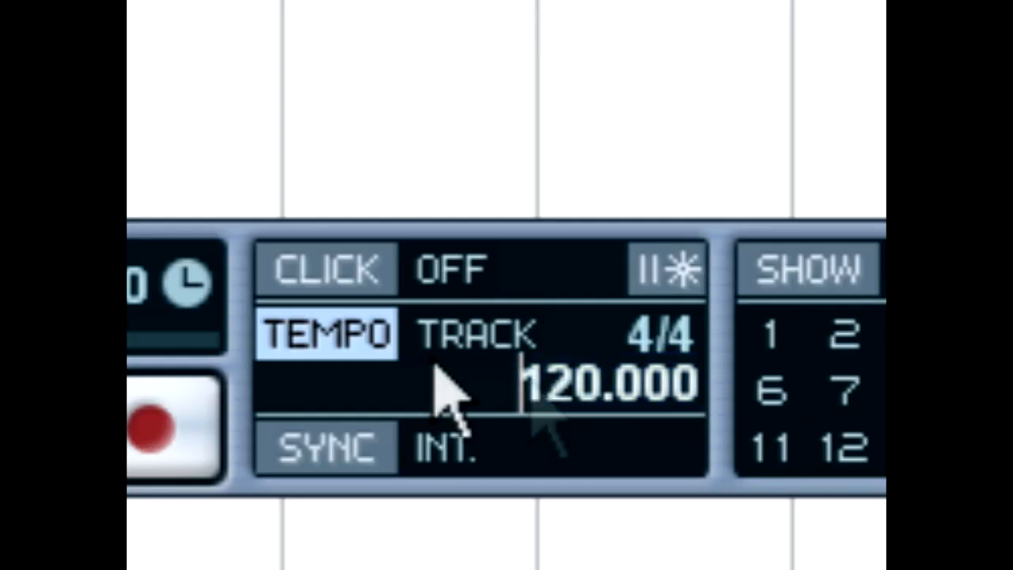
click(367, 336)
scroll(589, 384, up, 18)
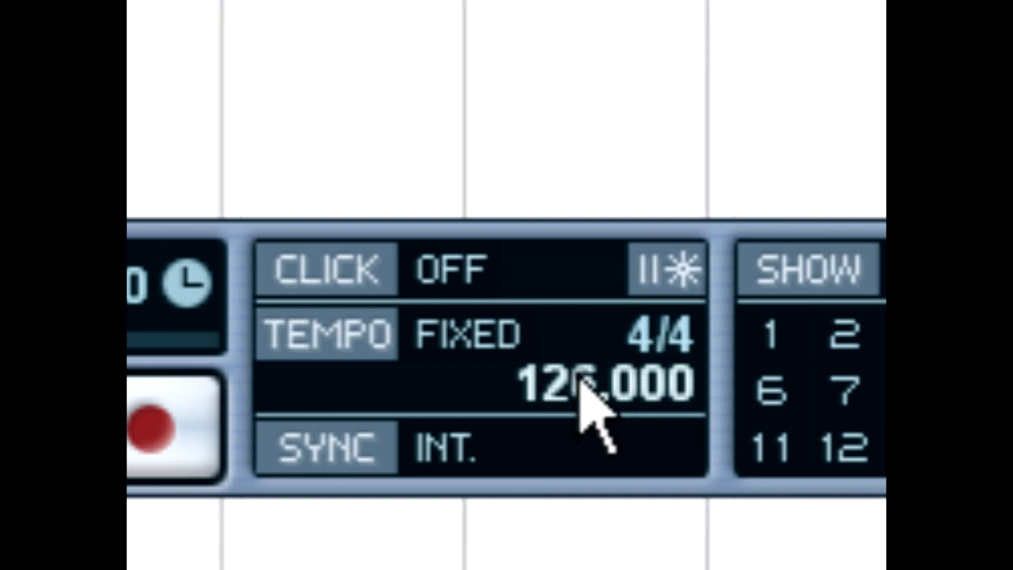
scroll(582, 384, up, 3)
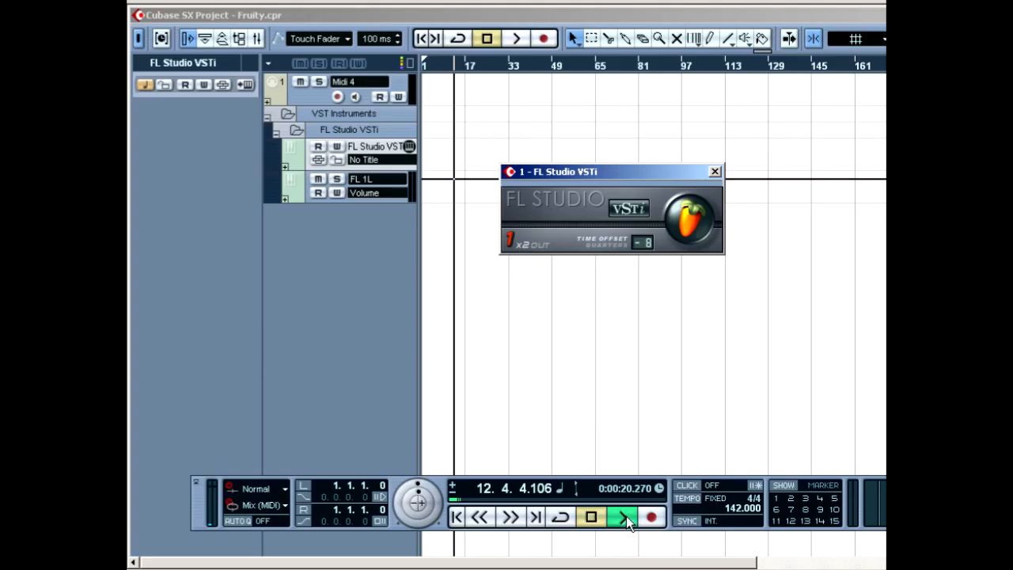
click(626, 516)
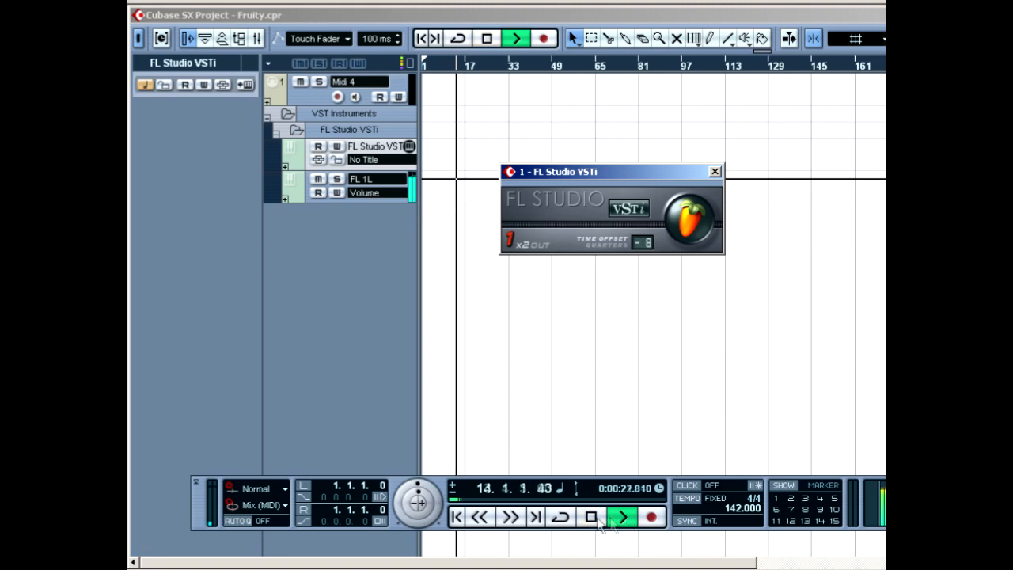
click(596, 518)
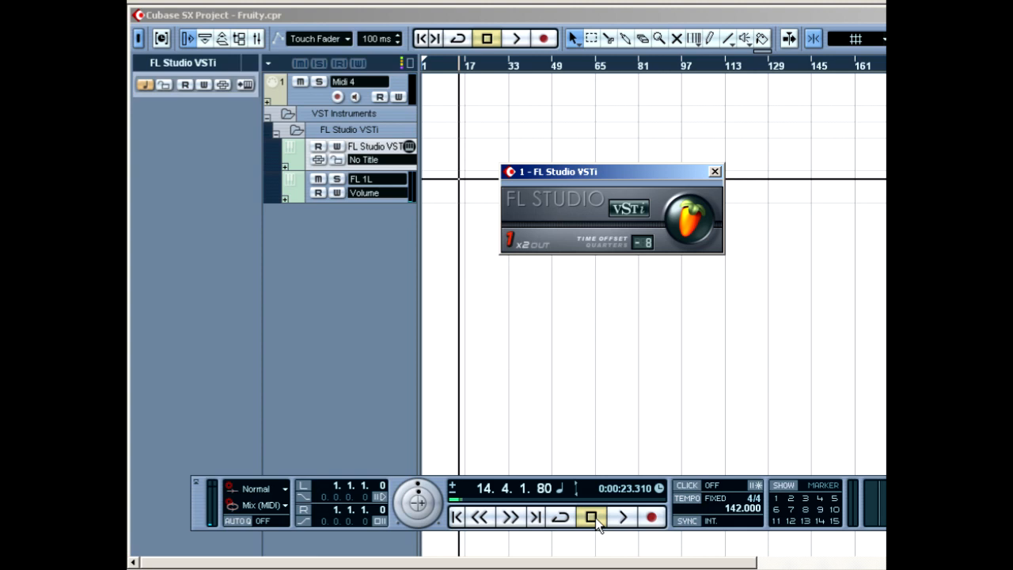
Bring up the FL Studio interface from the VSTi instrument and open its audio settings.
click(690, 223)
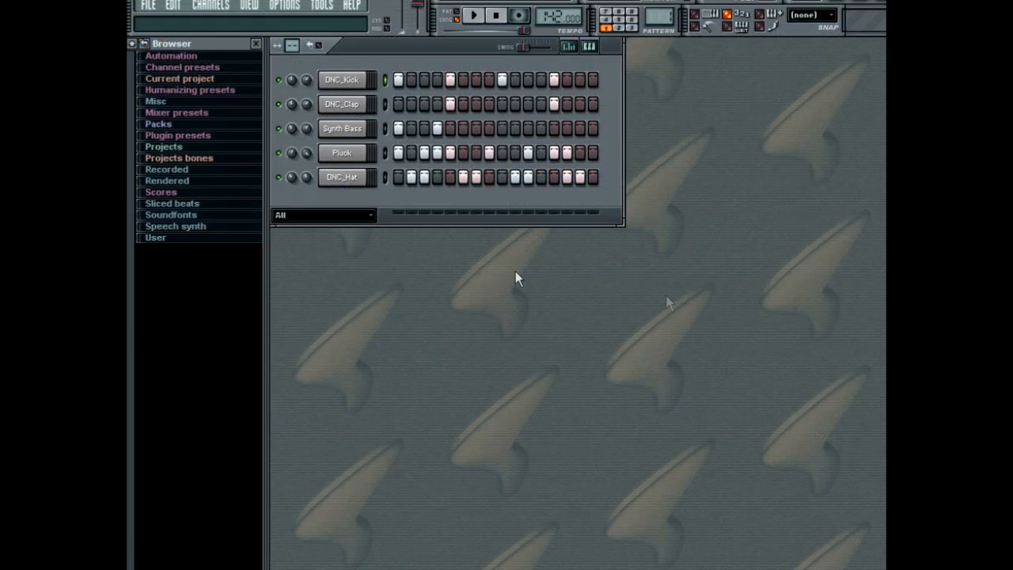
click(284, 4)
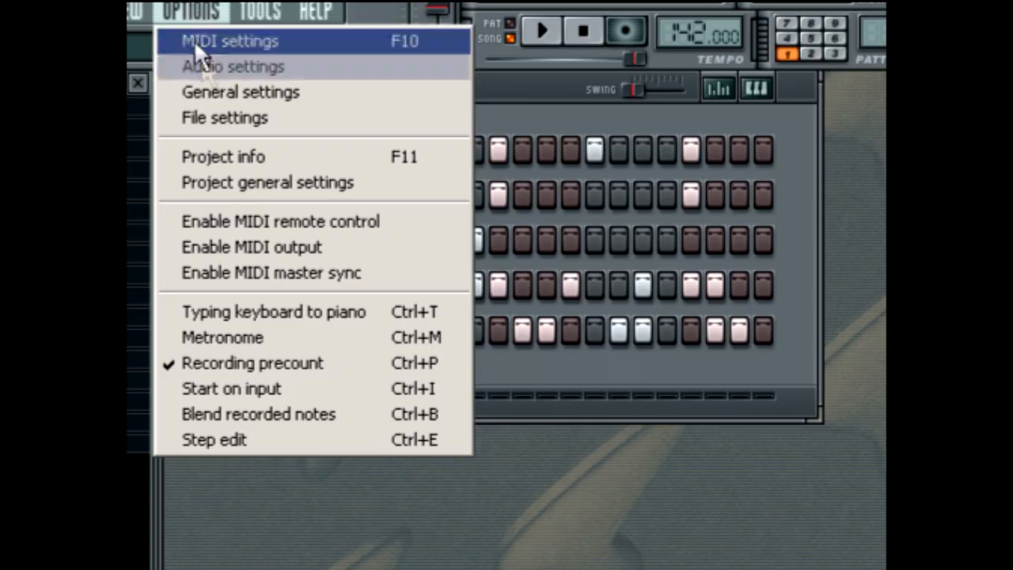
click(202, 63)
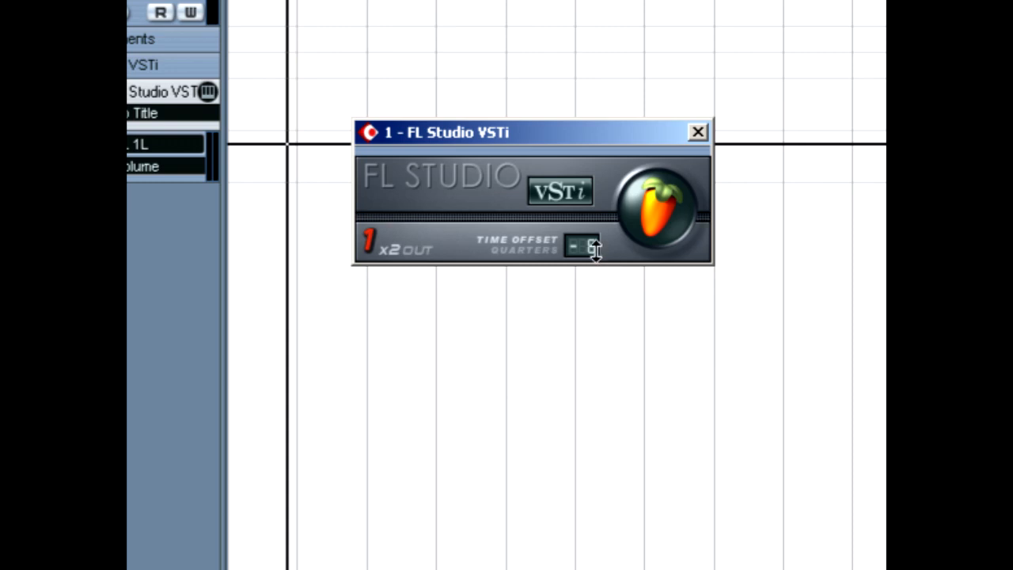
Set the FL Studio VSTi time offset to -10 quarters and close the instrument window.
mouse_move(596, 254)
mouse_down()
mouse_move(597, 263)
mouse_move(594, 248)
mouse_up()
drag(591, 254, 592, 257)
click(669, 242)
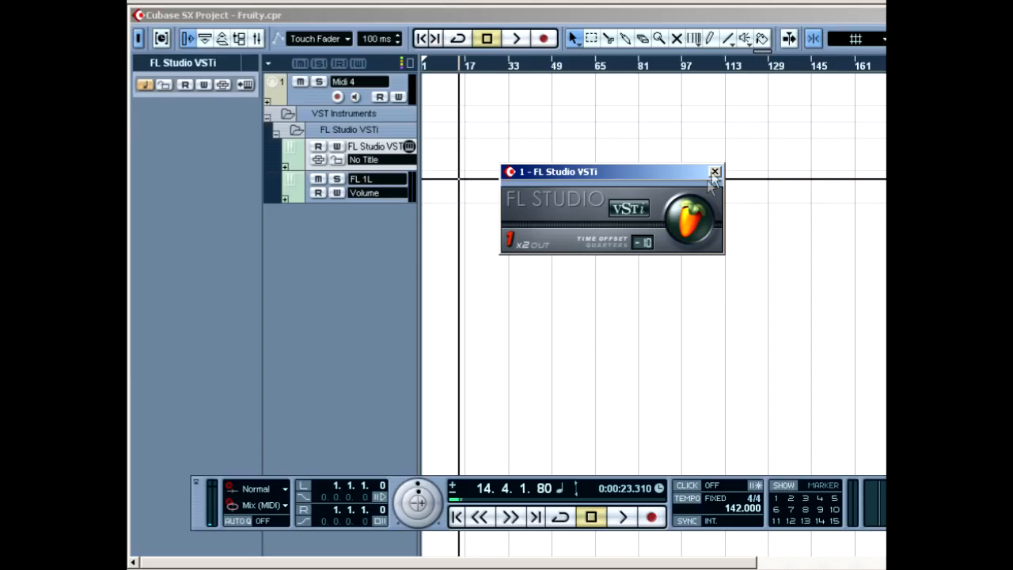
click(715, 171)
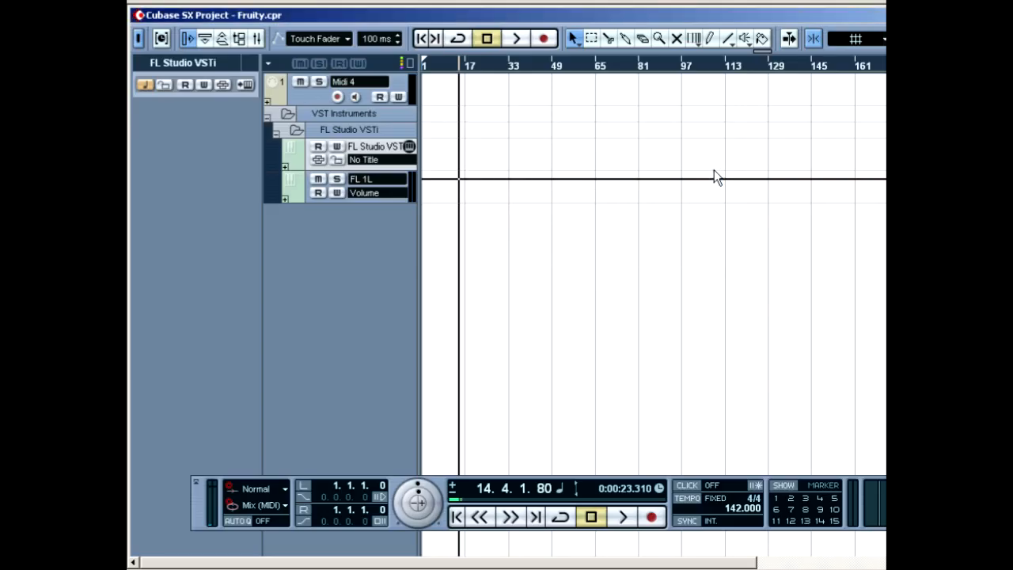
Replace the FL Studio VSTi in VST instrument slot 1 with FL Studio VSTi (Multi), discarding the old instrument's changes.
key(F11)
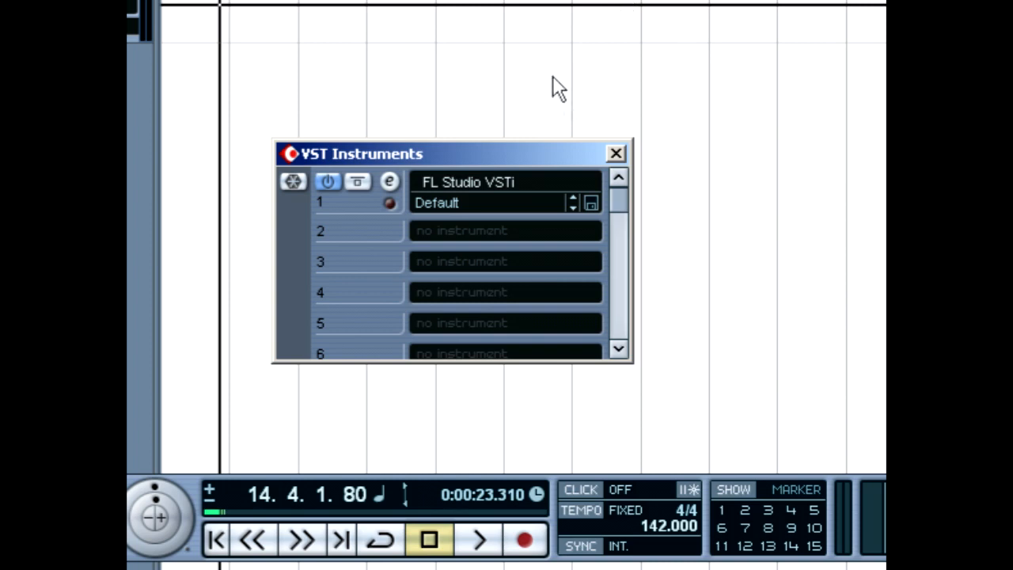
click(475, 180)
click(479, 208)
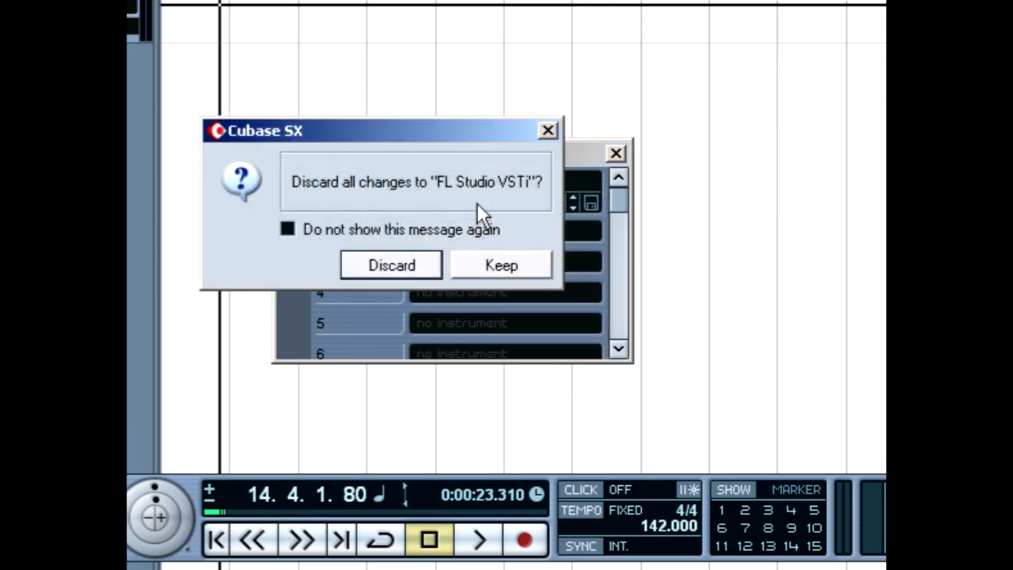
click(404, 264)
click(453, 182)
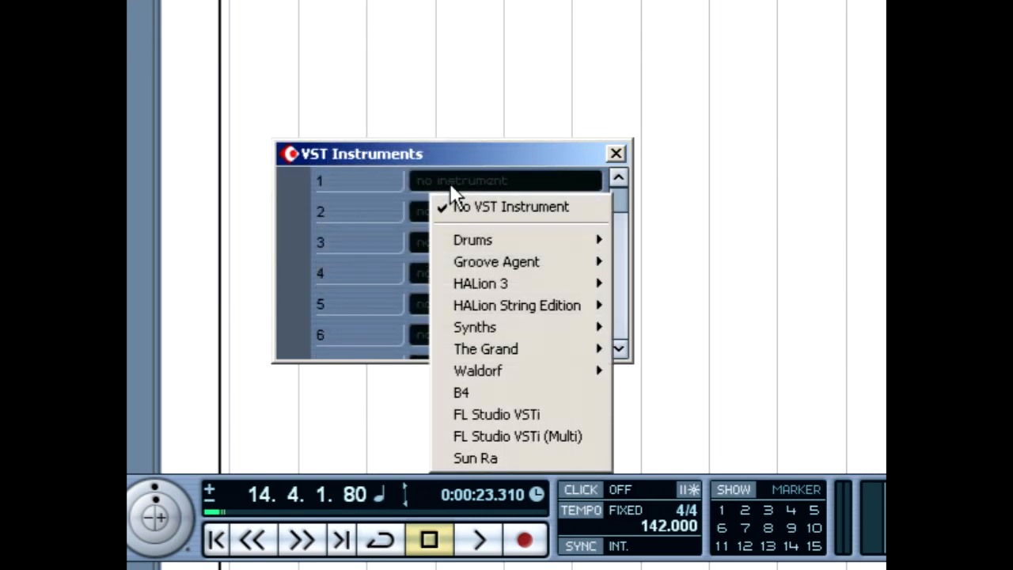
click(561, 438)
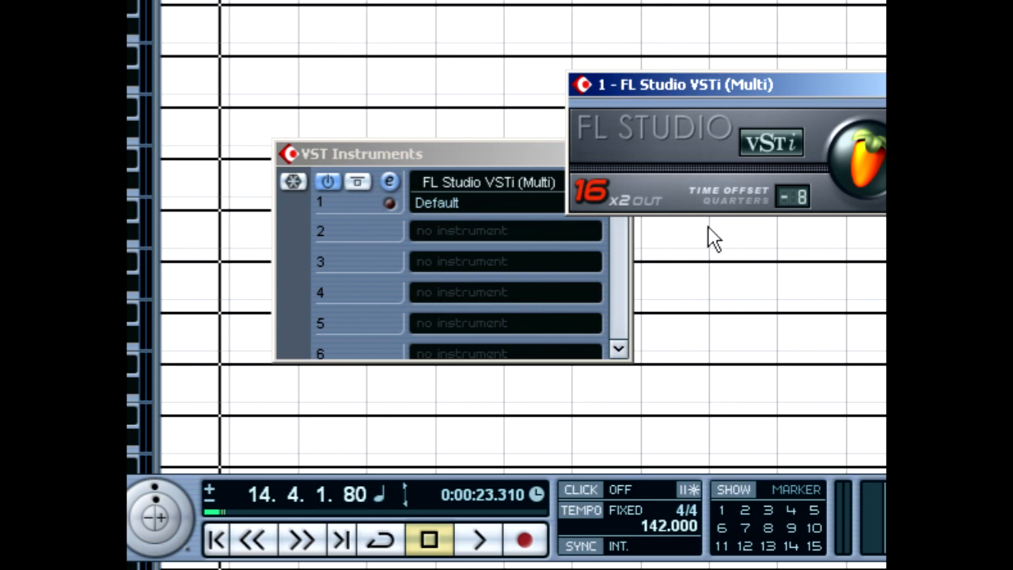
Open the multi-output instrument's FL Studio interface and route the mixer's Master track output to FL 11.
click(871, 186)
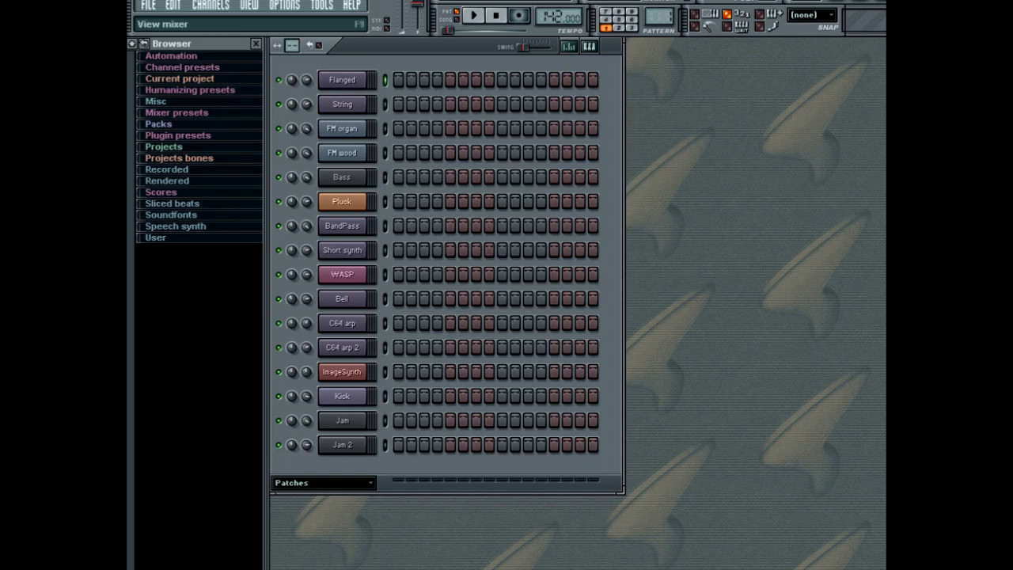
key(F9)
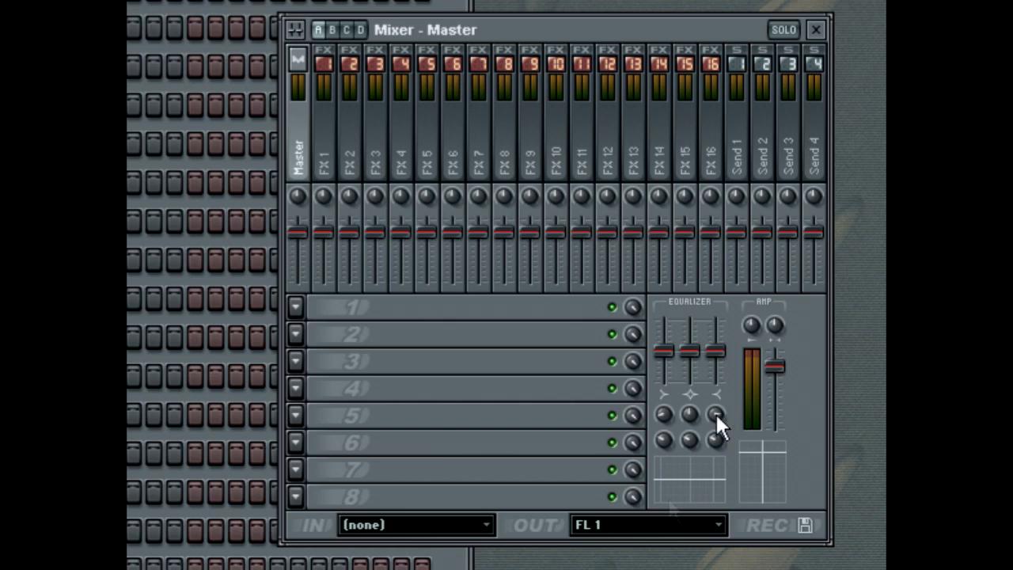
click(683, 529)
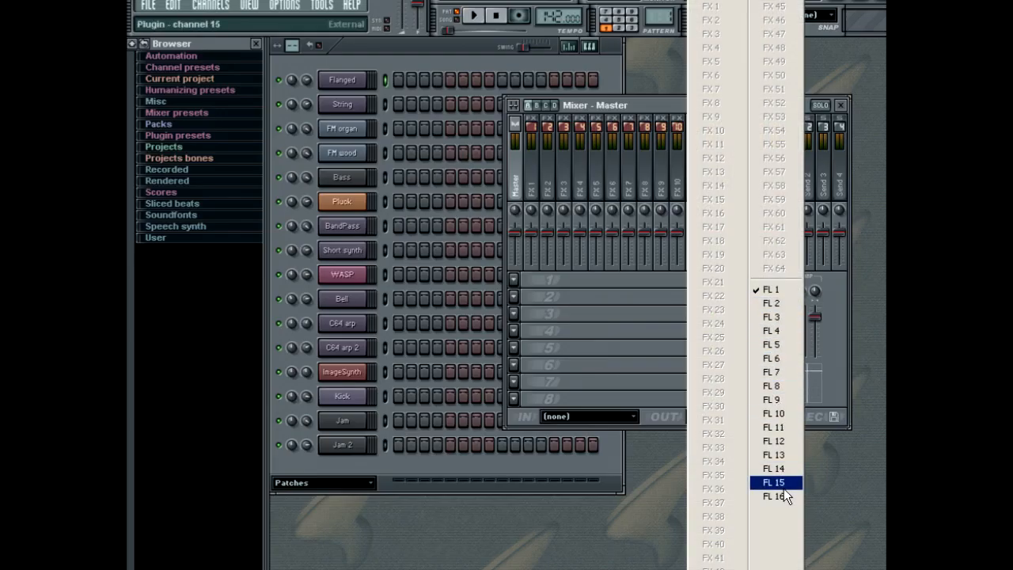
click(780, 428)
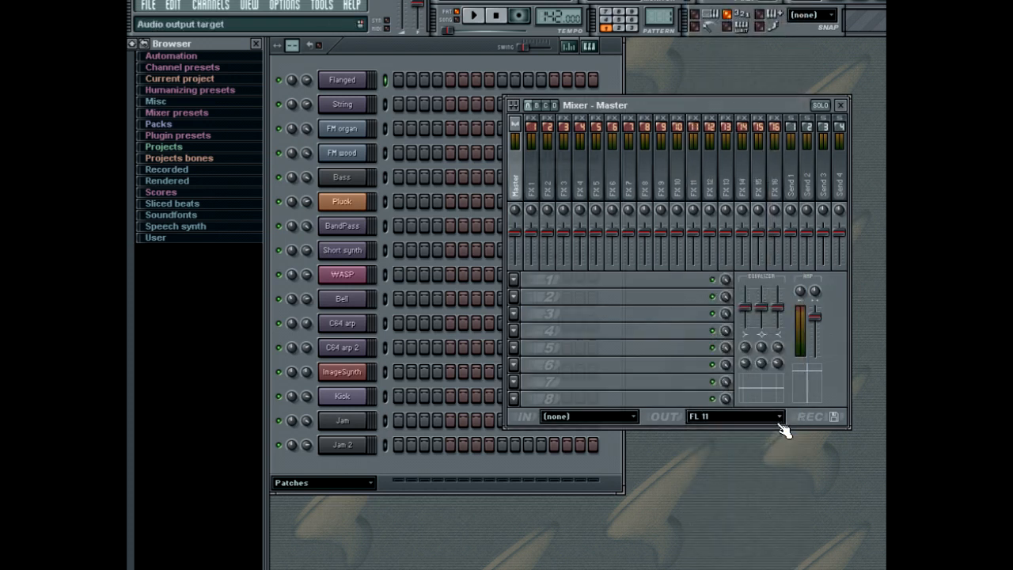
key(F9)
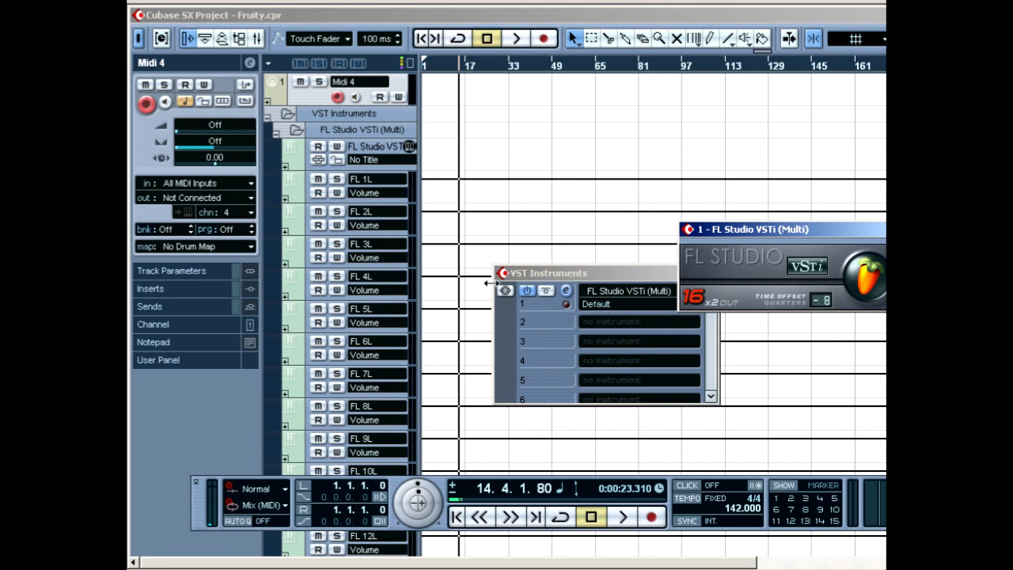
Route the Midi 4 track's output to FL Studio VSTi (Multi).
click(308, 96)
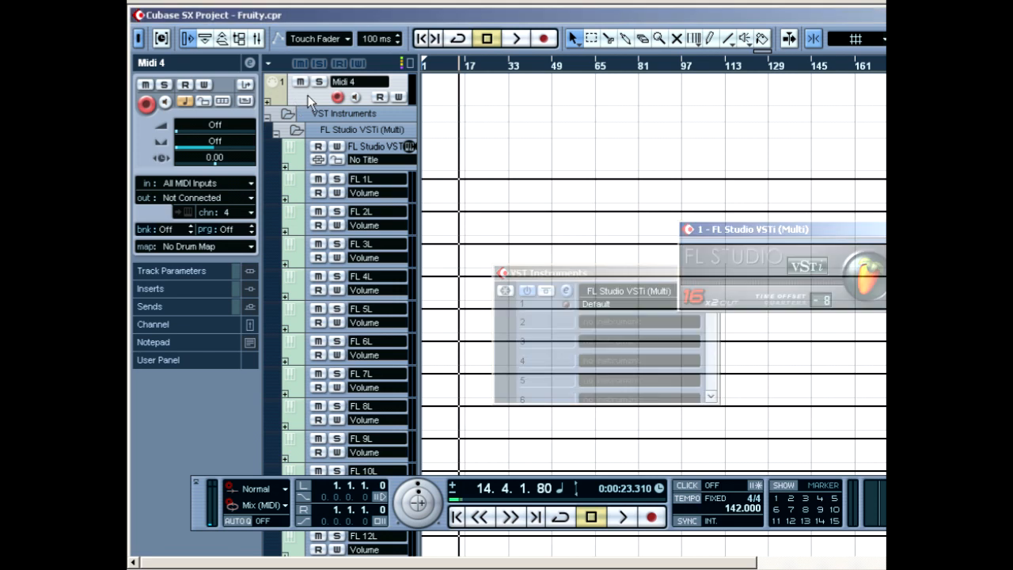
click(228, 199)
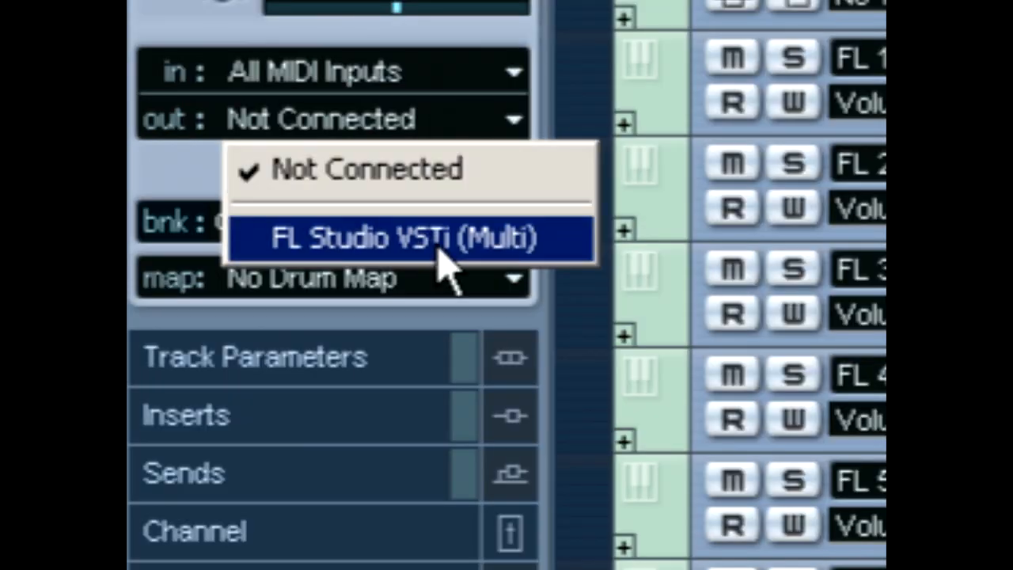
click(437, 252)
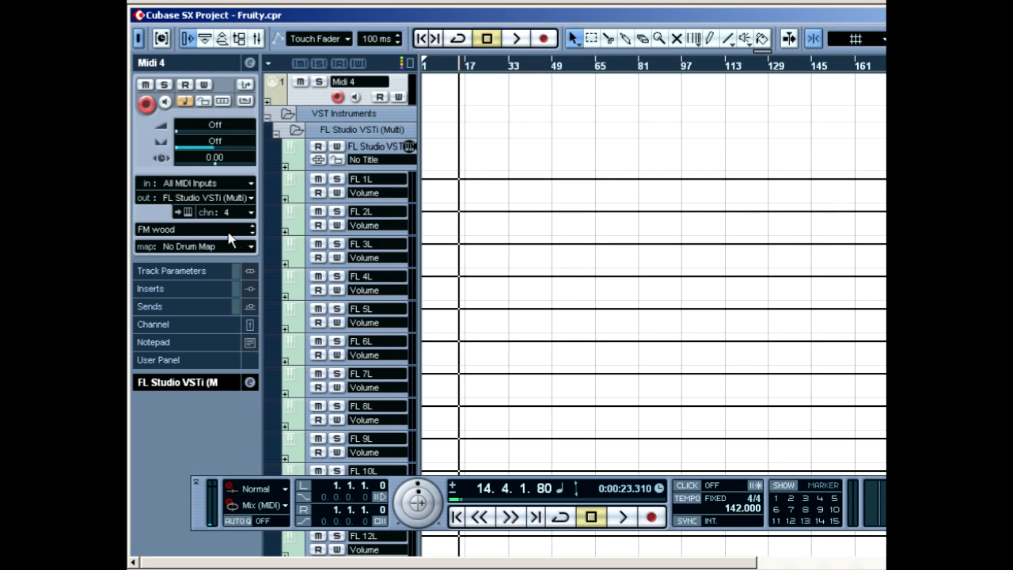
Choose ImageSynth as the Midi 4 track's instrument channel and return the playback position to the project start.
click(230, 237)
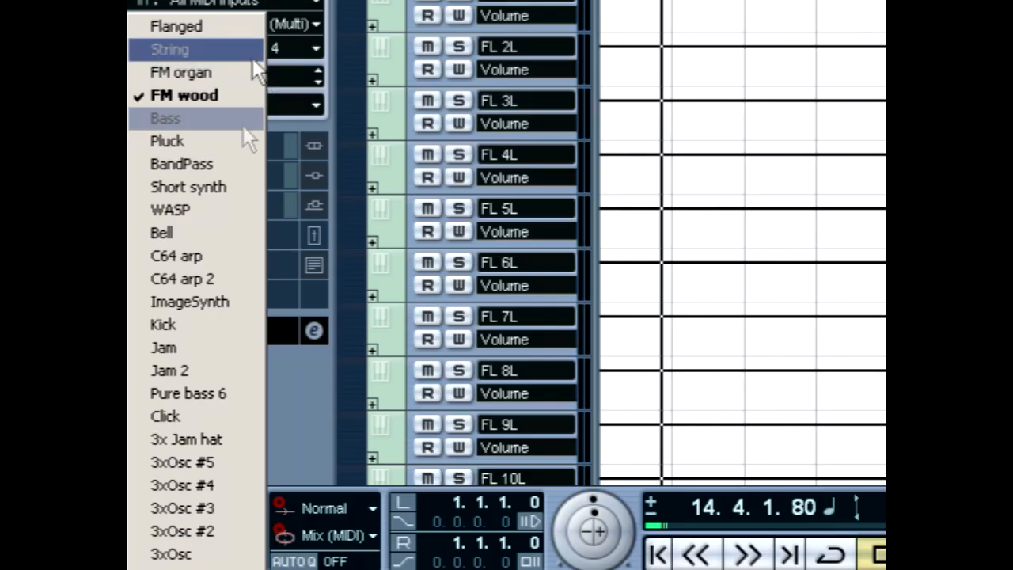
click(238, 304)
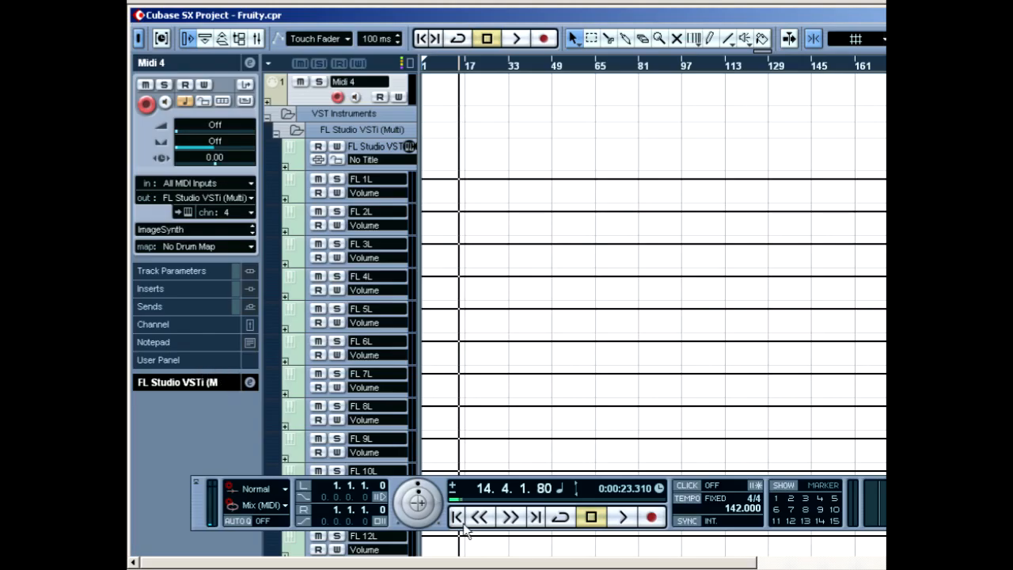
click(458, 518)
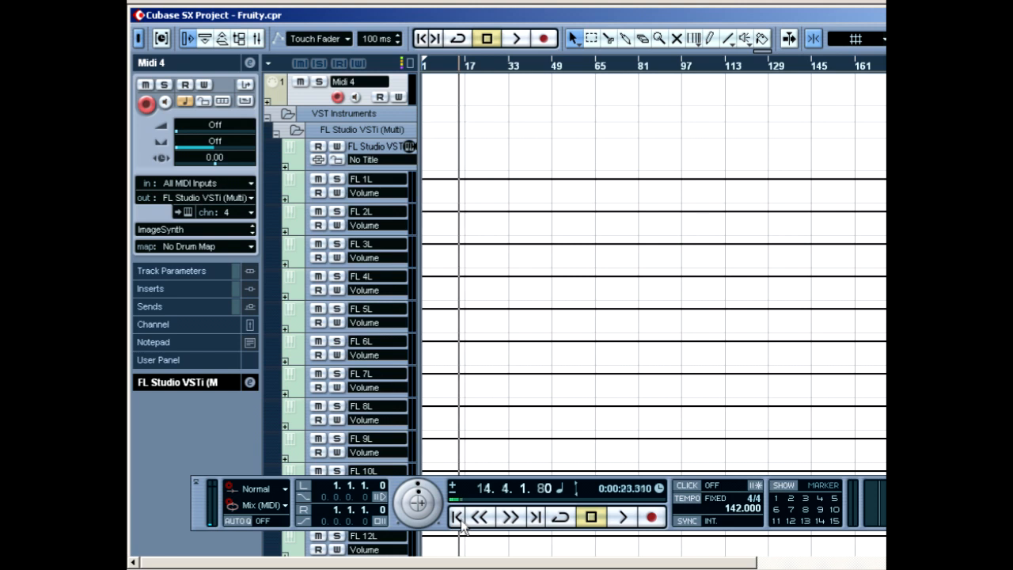